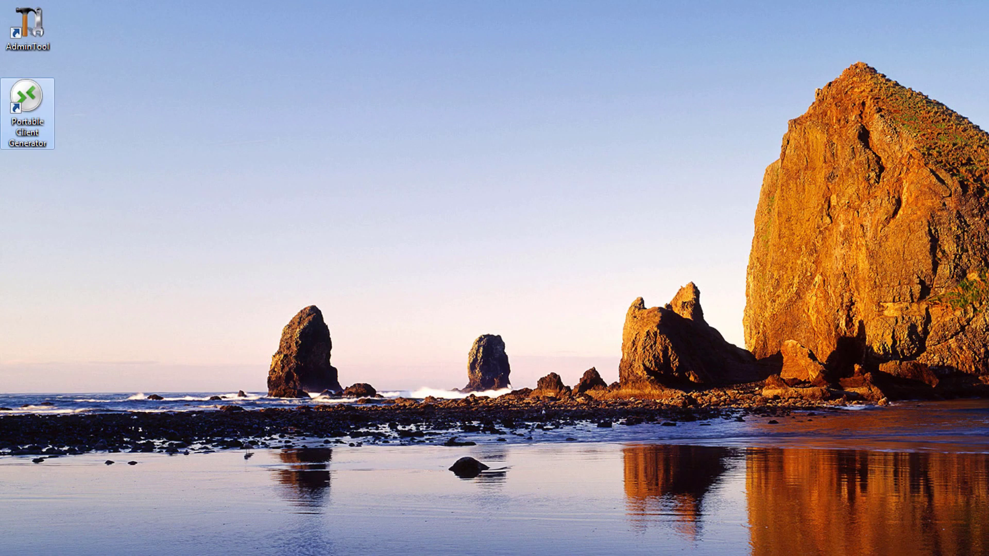
Step: Open the Portable Client Generator and enter the user's logon name and account password for server 192.168.1.190
click(27, 114)
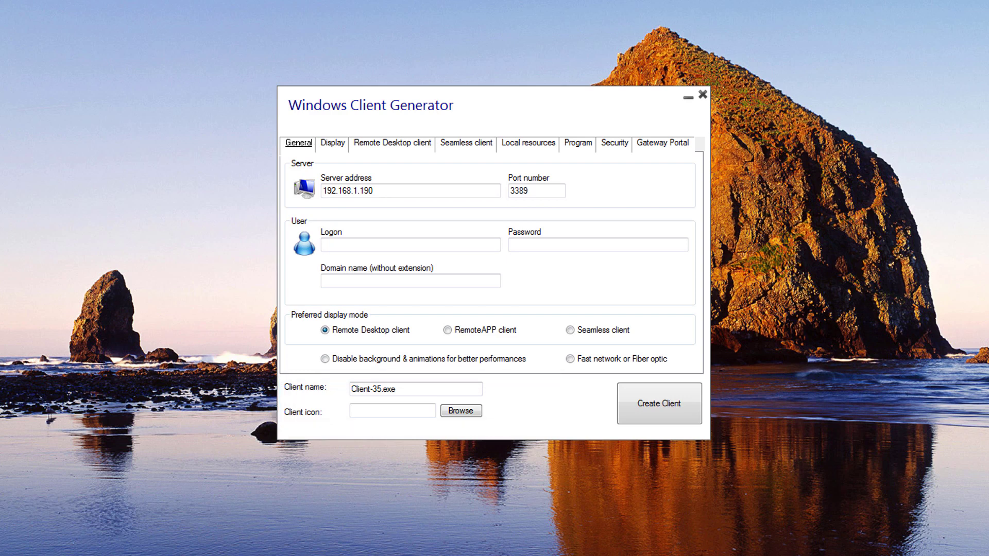
click(373, 190)
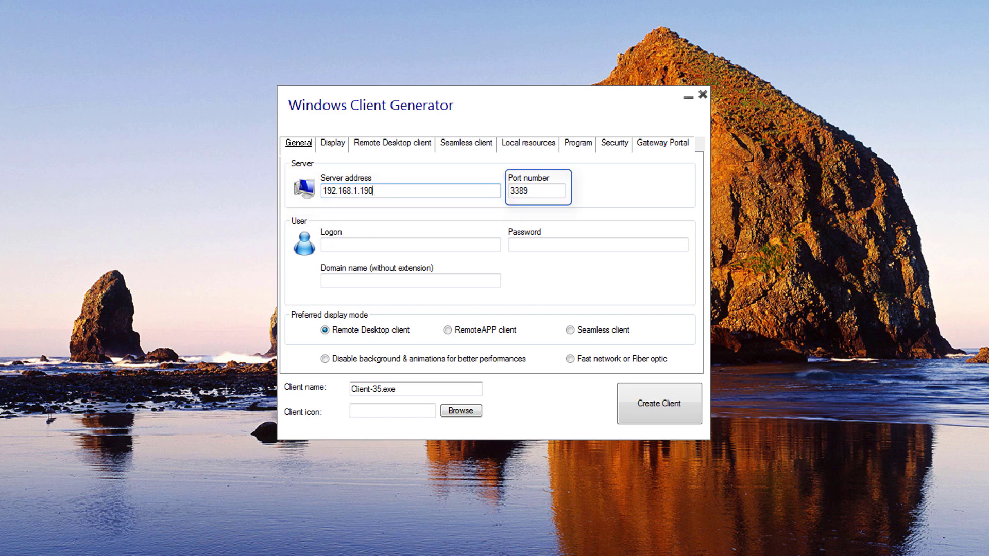
key(Tab)
key(Tab)
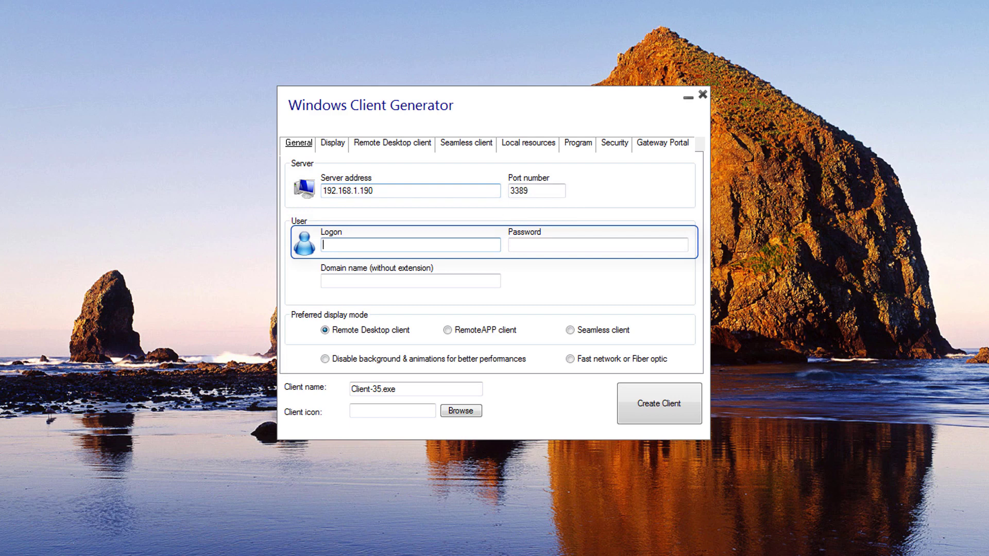
text(John)
key(Tab)
text(****)
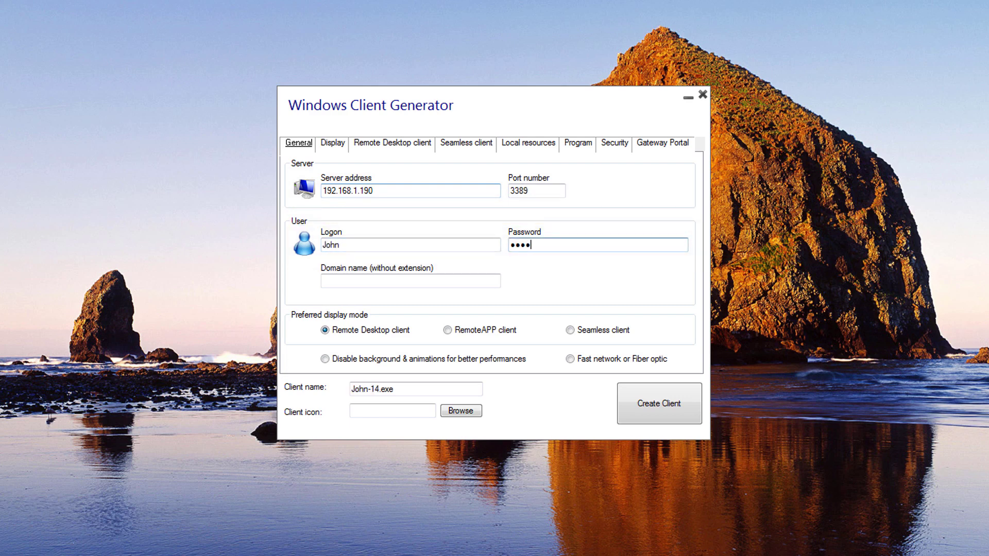
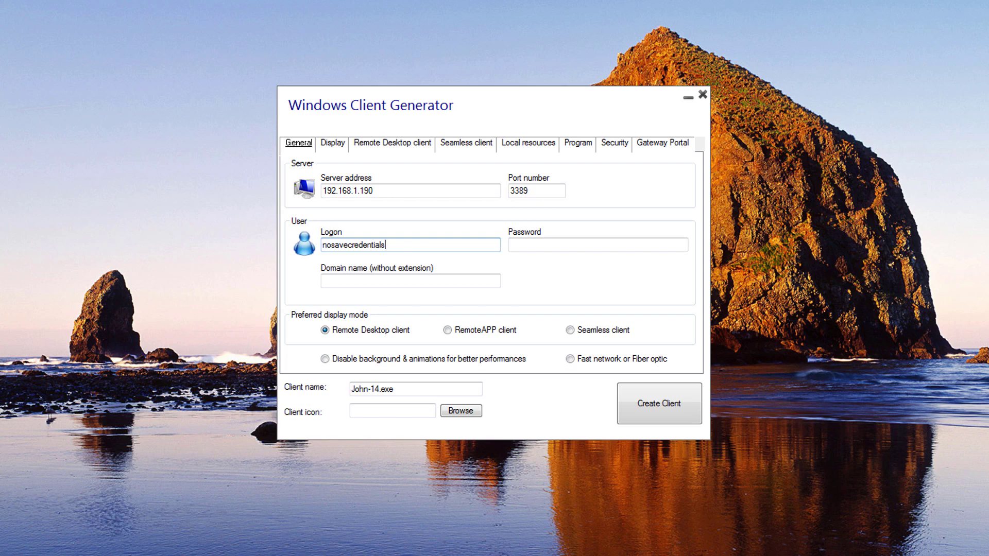
Step: Fill in the password field for the nosavecredentials logon
click(511, 245)
key(ctrl+v)
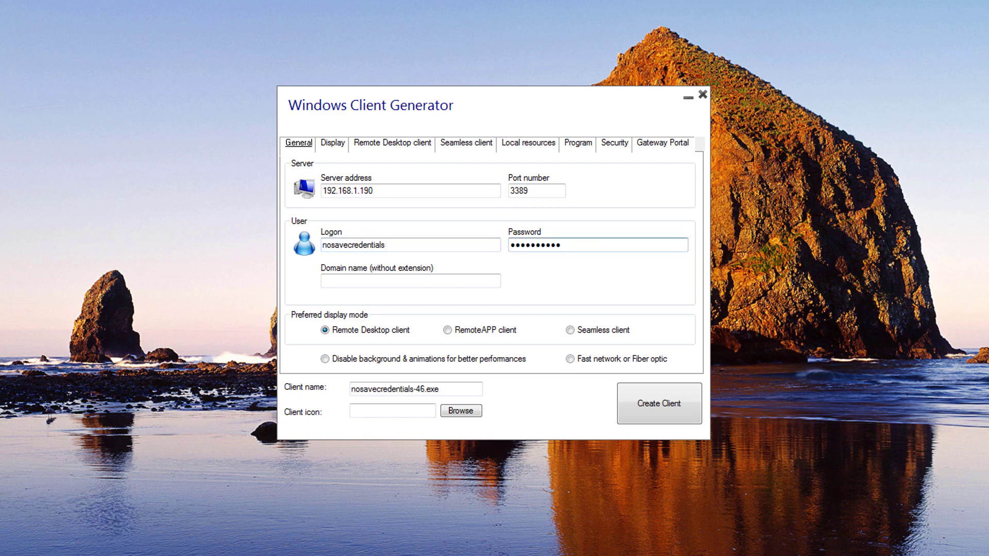
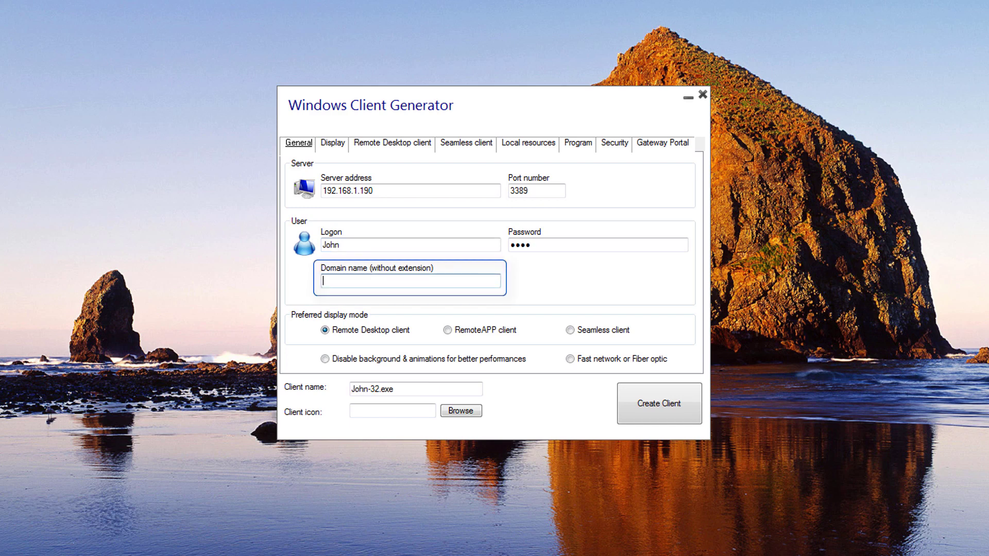
Step: Set the domain name to TSPLUS and choose RemoteAPP client as the preferred display mode
text(TSPLUS)
key(Tab)
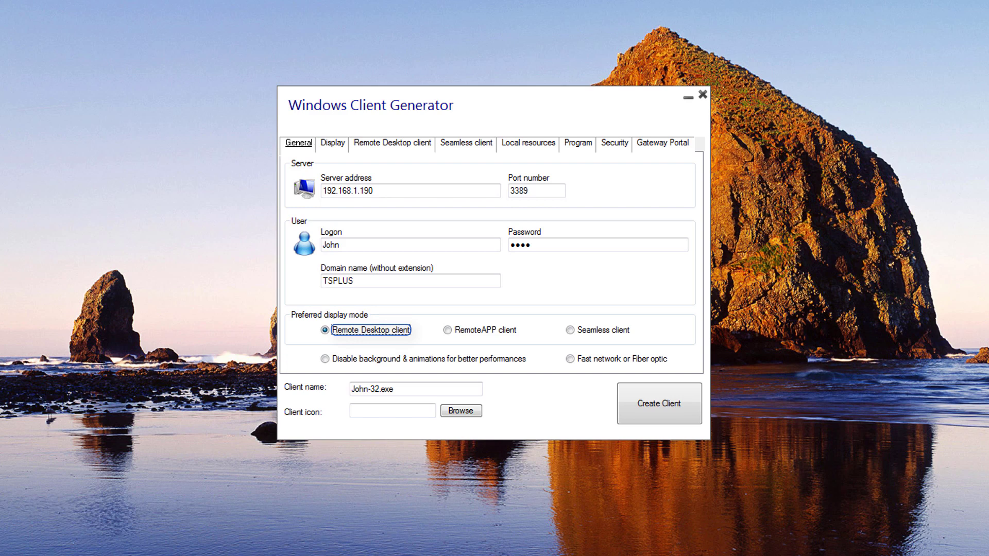
click(447, 329)
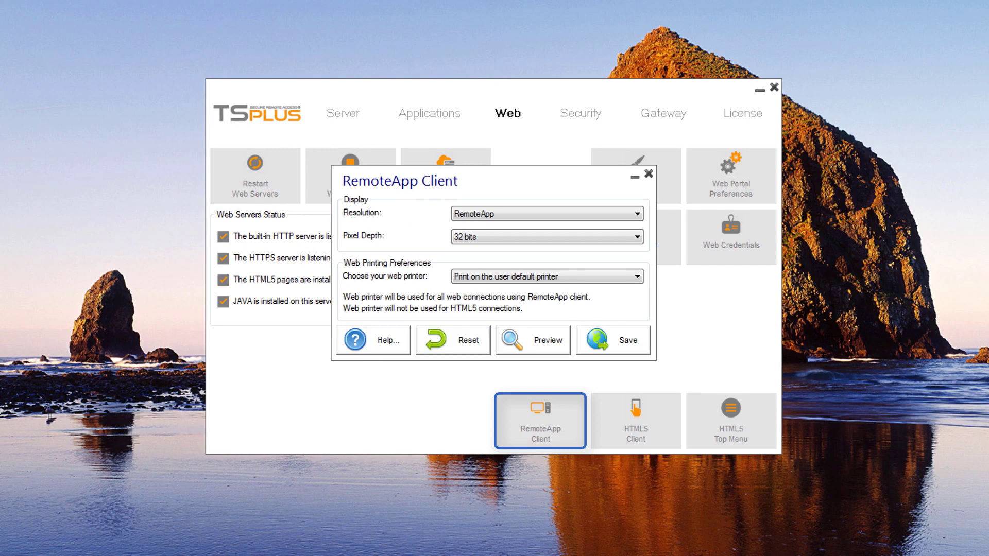
Step: Review the RemoteApp Client's resolution, pixel depth and web printer choices, keeping RemoteApp, 32 bits and the user default printer, and save the settings
click(547, 214)
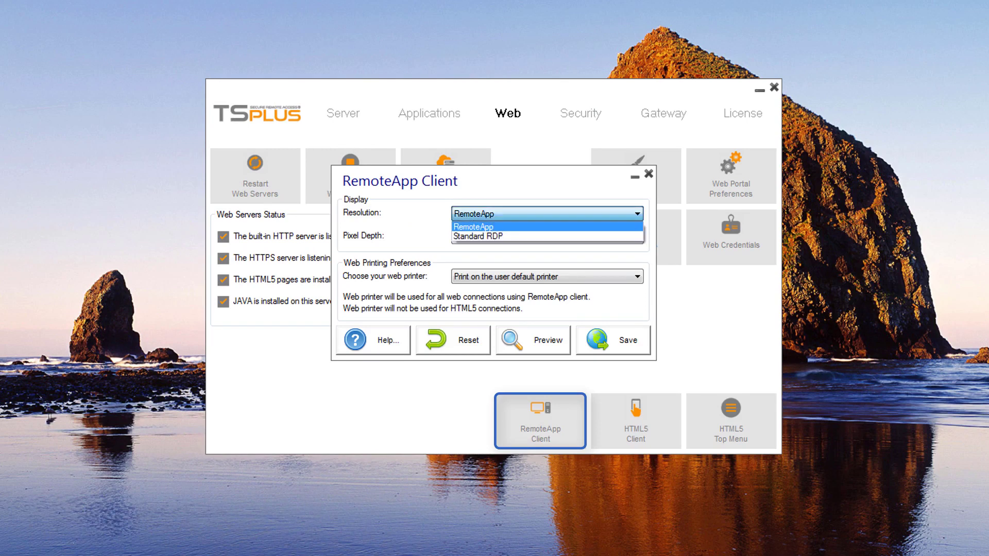
click(547, 214)
click(547, 237)
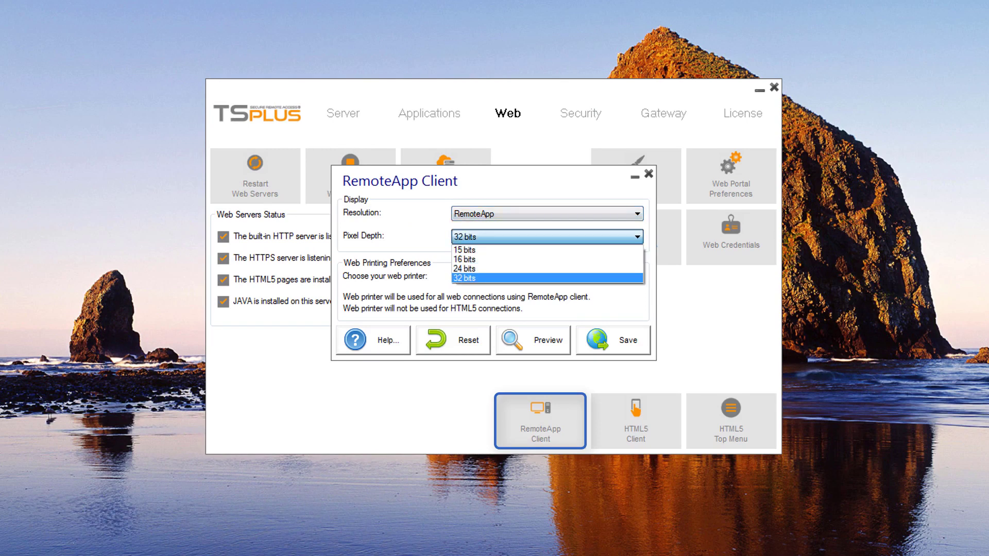
key(Escape)
click(547, 276)
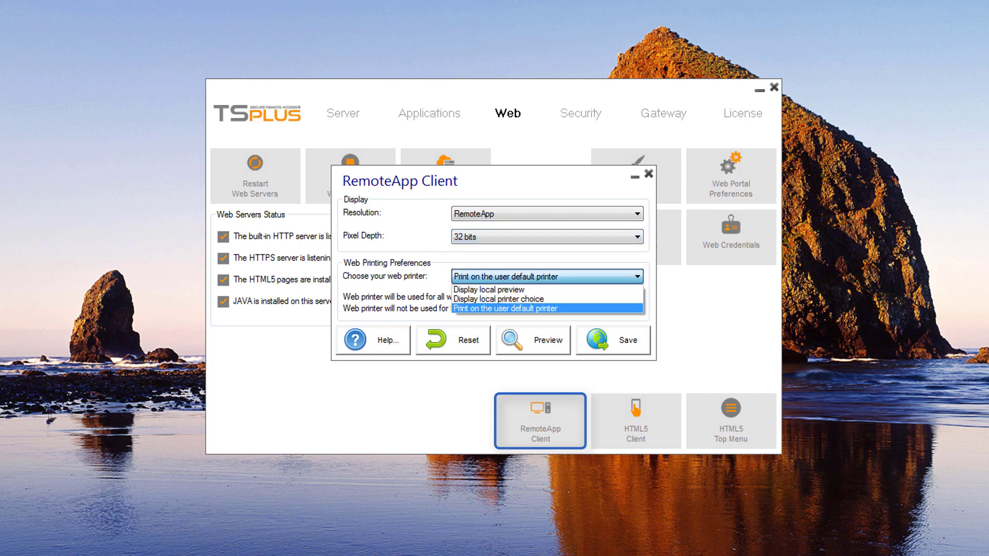
key(Return)
click(613, 340)
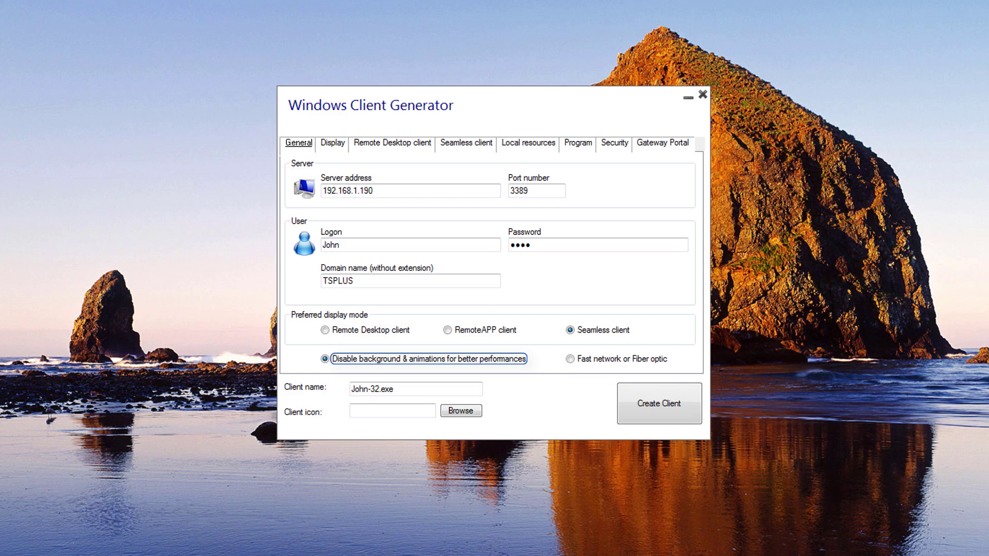
Step: Select the Fast network or Fiber optic option and remove the hyphenated number suffix from the client's file name
click(570, 359)
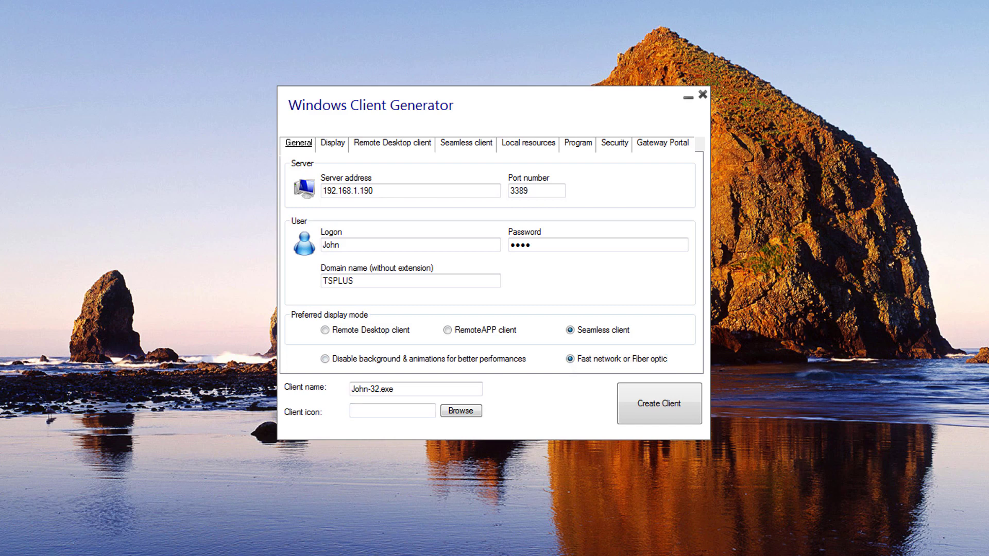
click(378, 388)
key(BackSpace)
key(BackSpace)
key(BackSpace)
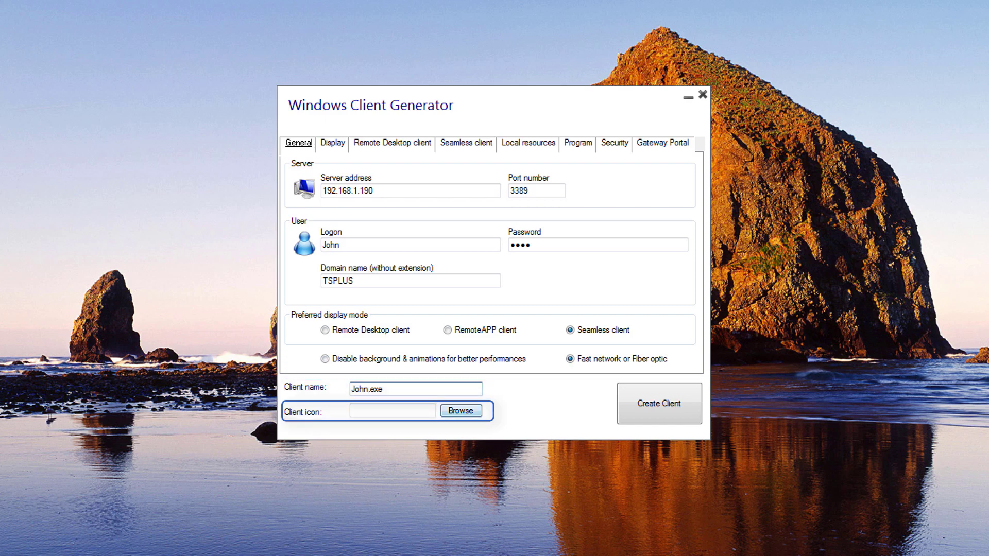
Step: Assign desktop.ico from the Pictures library as the client icon
click(393, 410)
click(460, 411)
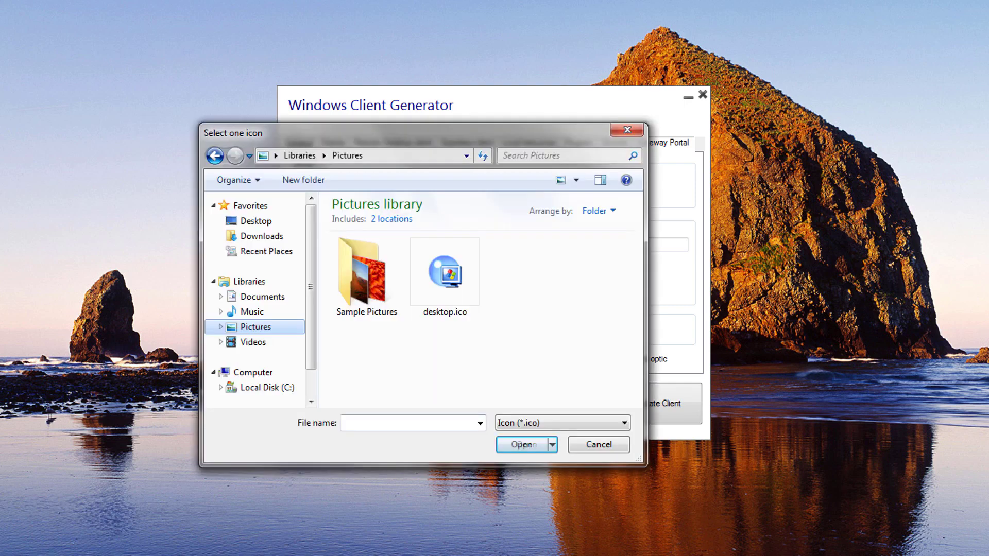
click(445, 277)
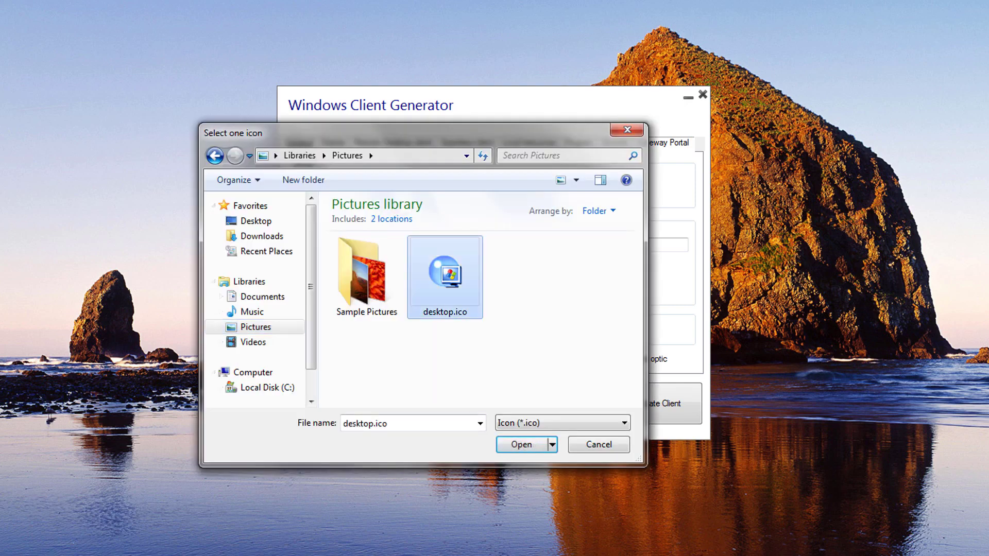
key(Return)
Step: Enable the Dual-screen, Span and TAB on client options in the client's display settings
click(332, 143)
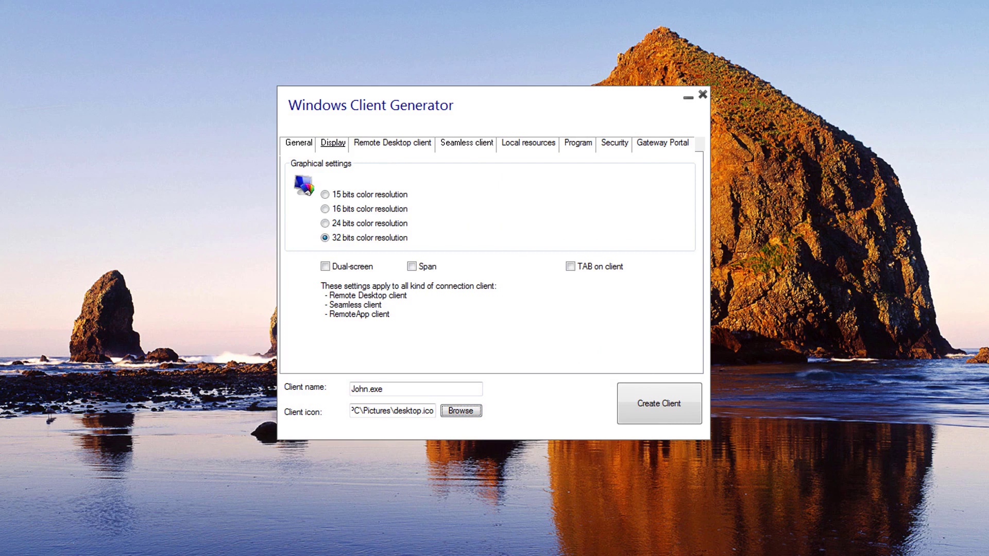
click(325, 267)
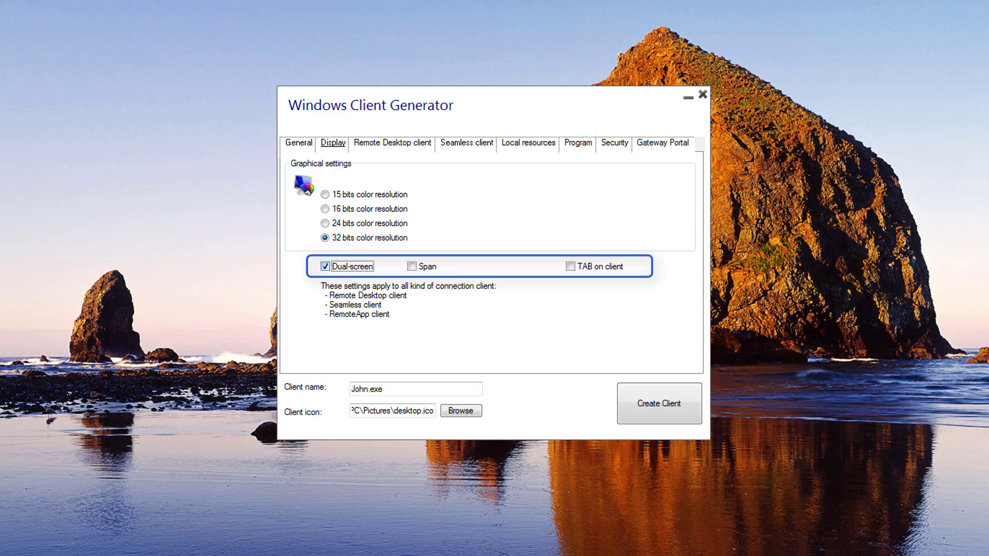
click(412, 267)
click(570, 267)
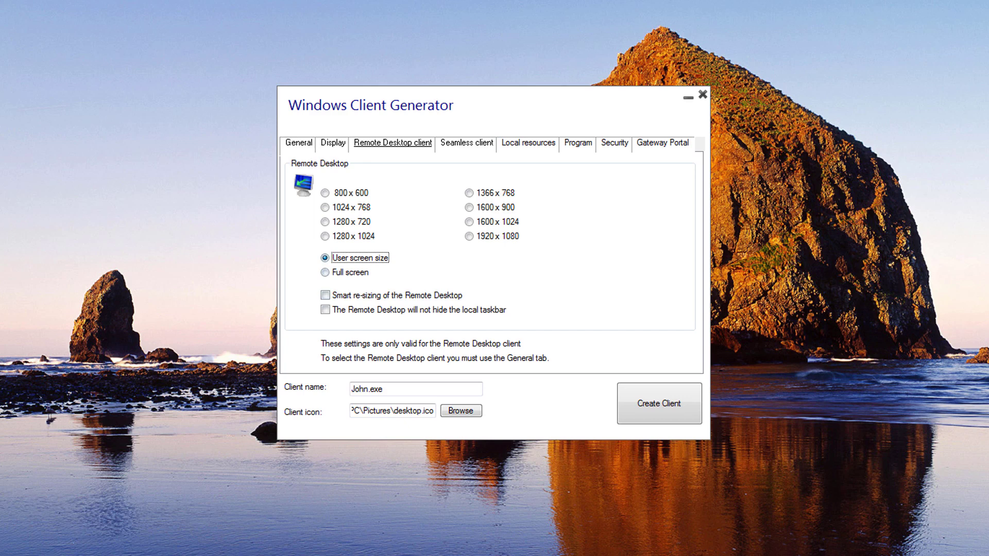
Step: Enable smart re-sizing of the Remote Desktop and keep it from hiding the local taskbar
click(325, 295)
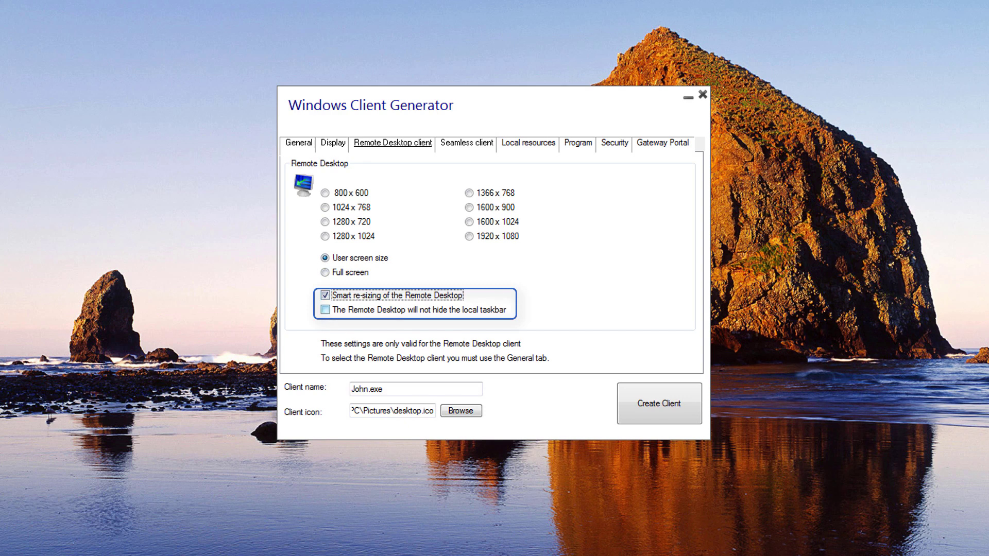
click(325, 310)
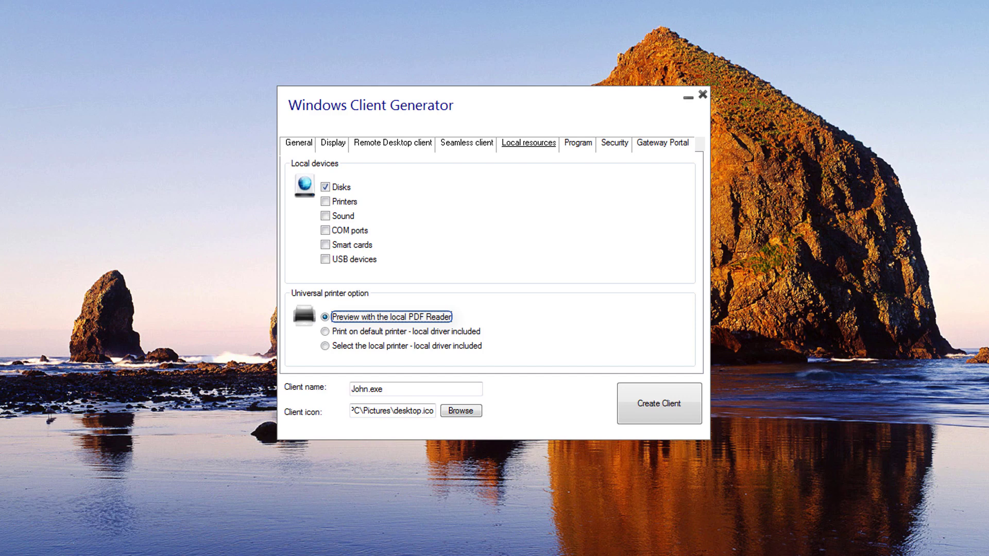
Step: Set the universal printer option to Select the local printer - local driver included, and open the file browser for the single application startup path
key(Down)
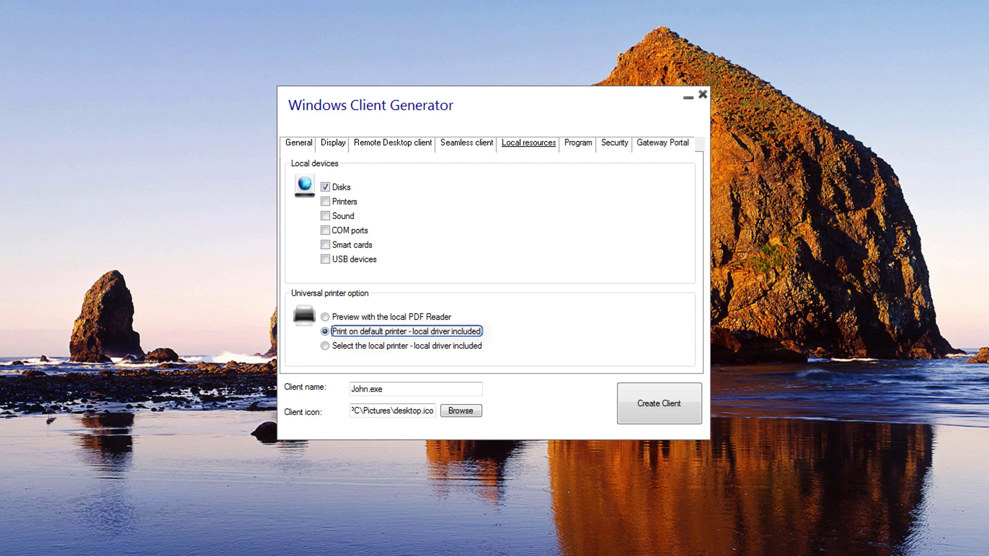
key(Down)
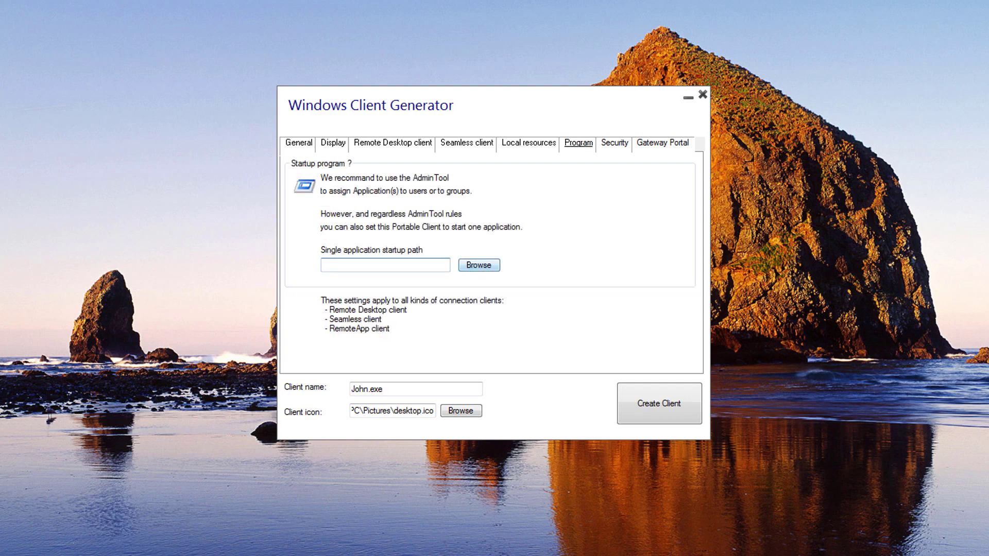
key(Tab)
key(Return)
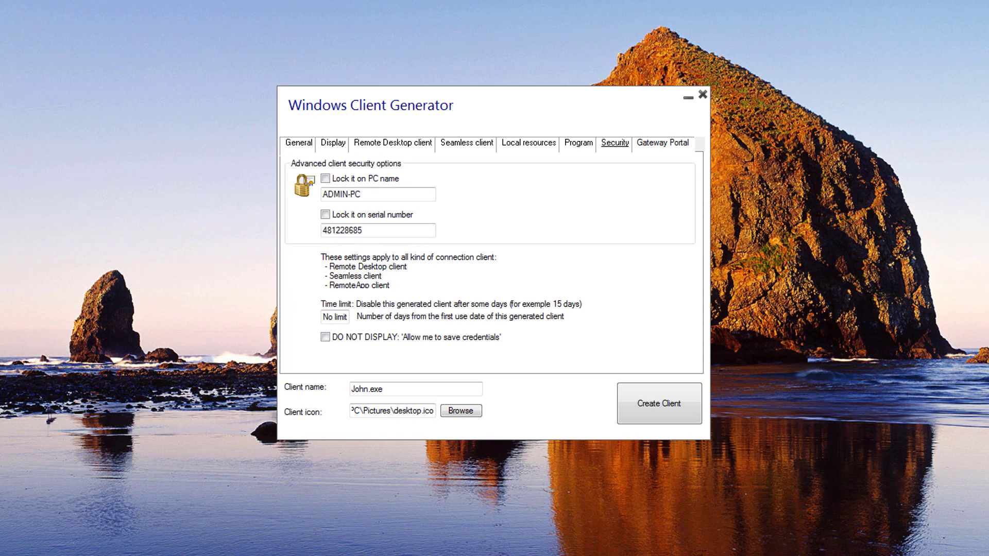
Step: Lock the generated client to both the serial number and the PC name in the advanced security options
click(325, 214)
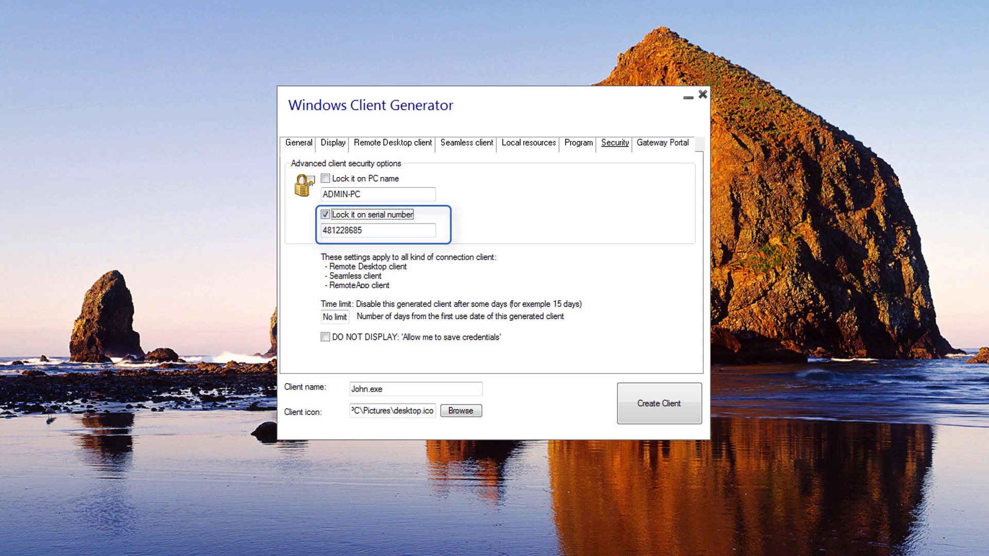
click(325, 178)
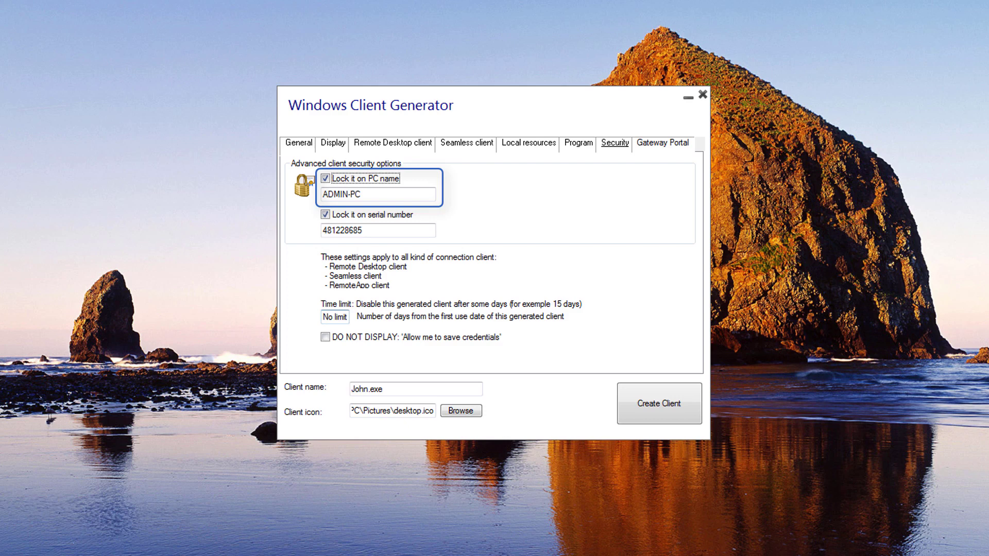
Step: Limit the generated client to 15 days of use and hide the 'Allow me to save credentials' option
click(346, 317)
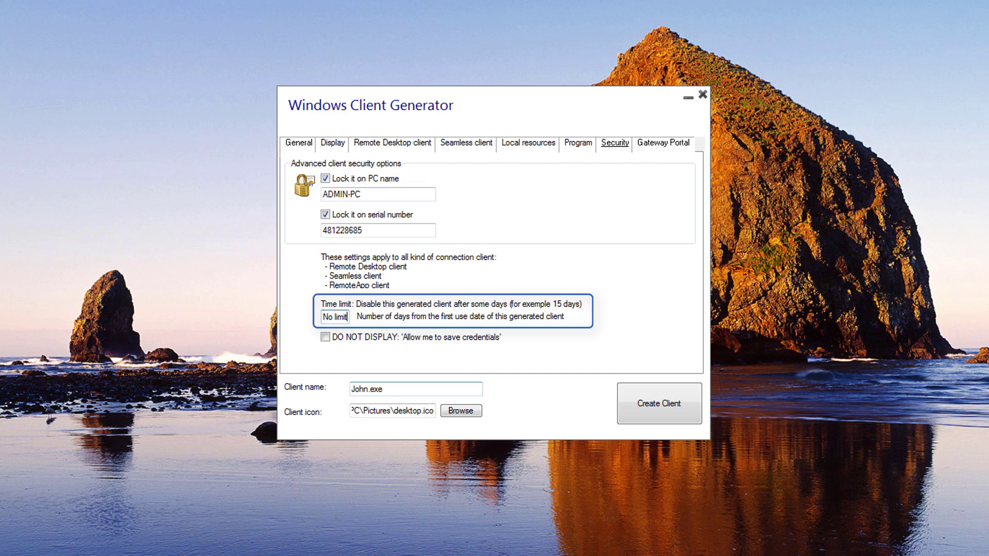
drag(348, 317, 322, 317)
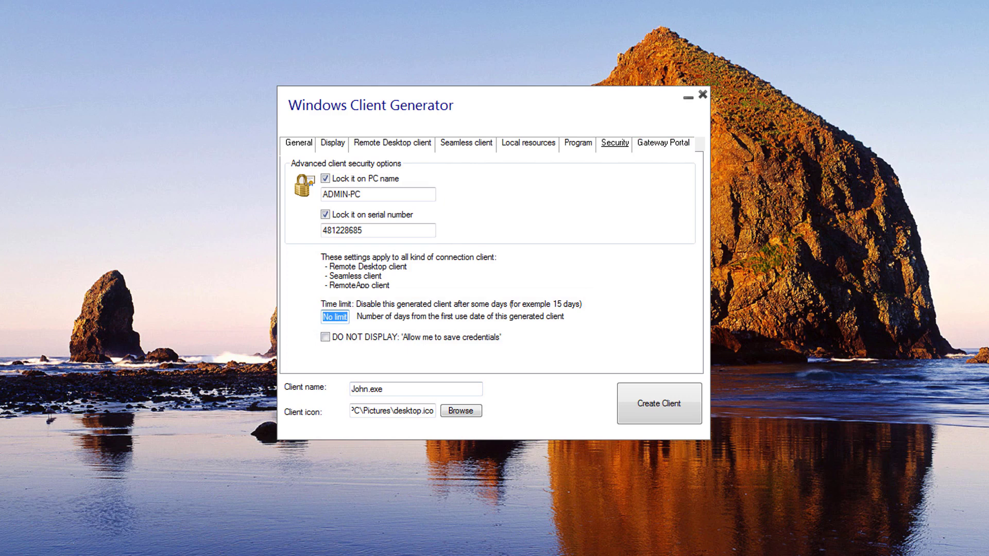
text(15)
click(325, 337)
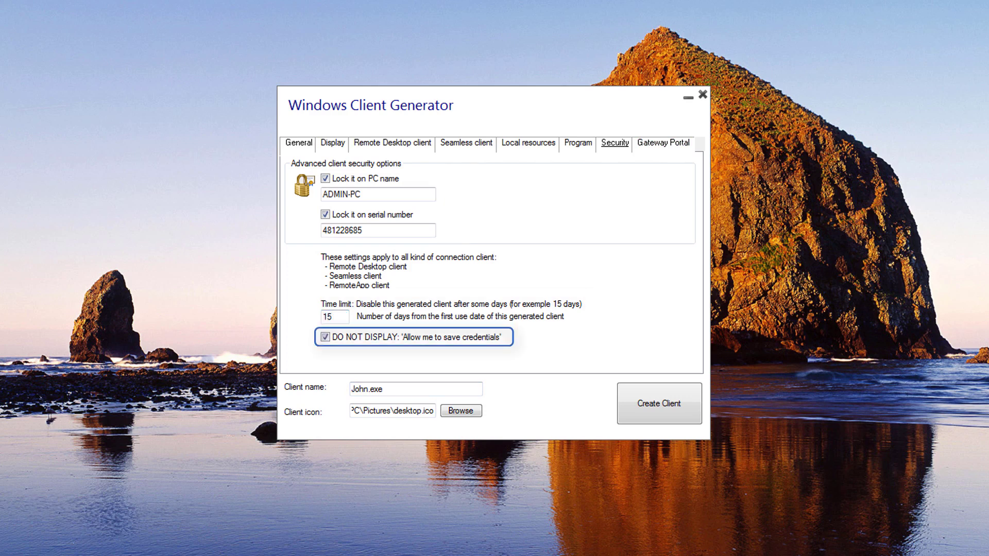